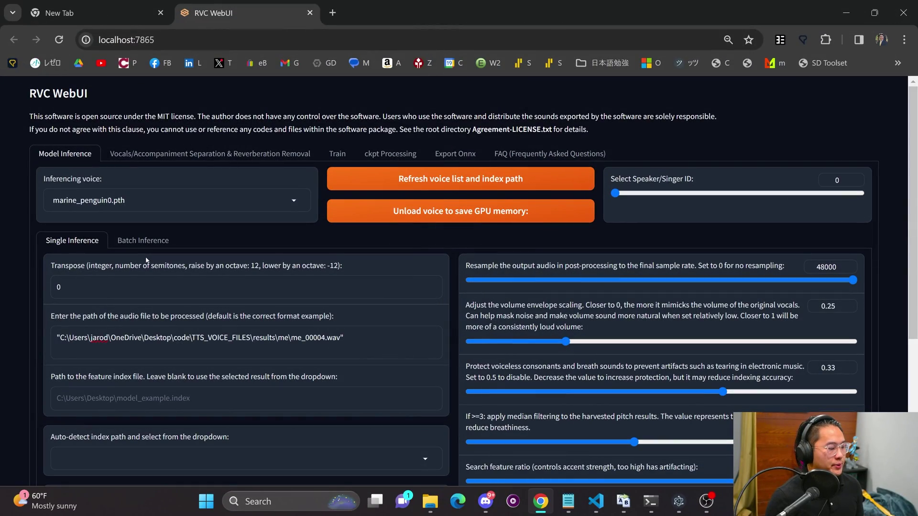
Step: Review the Train tab settings, then return to the Model Inference page
click(349, 155)
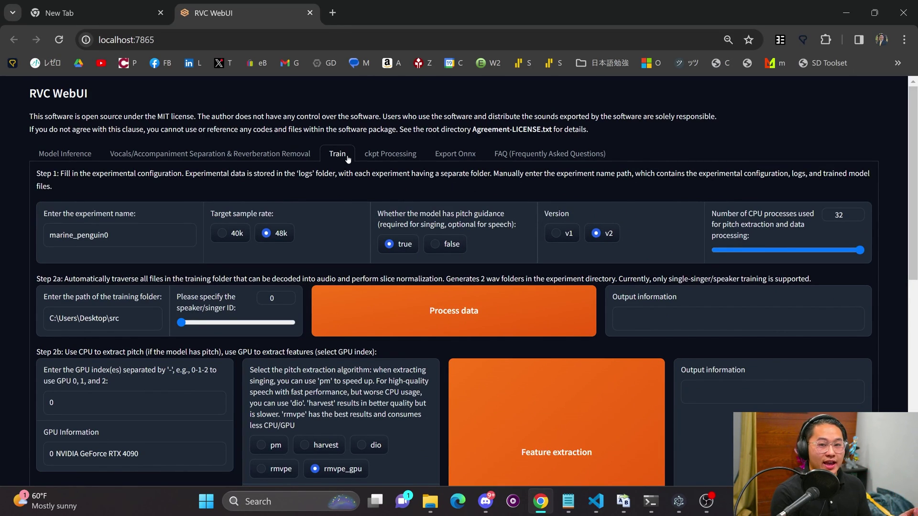
click(88, 164)
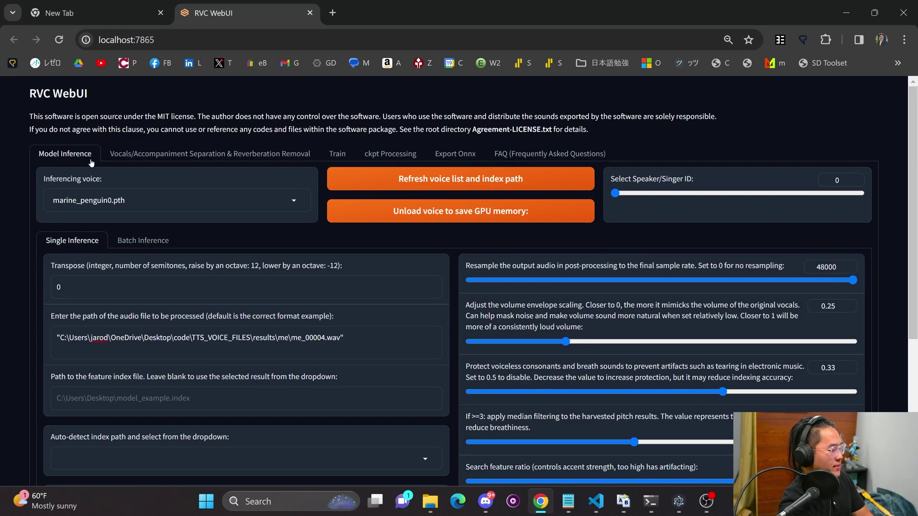
Step: Play me_00004.wav from the me folder in Media Player, then close it and go back to RVC WebUI
click(430, 501)
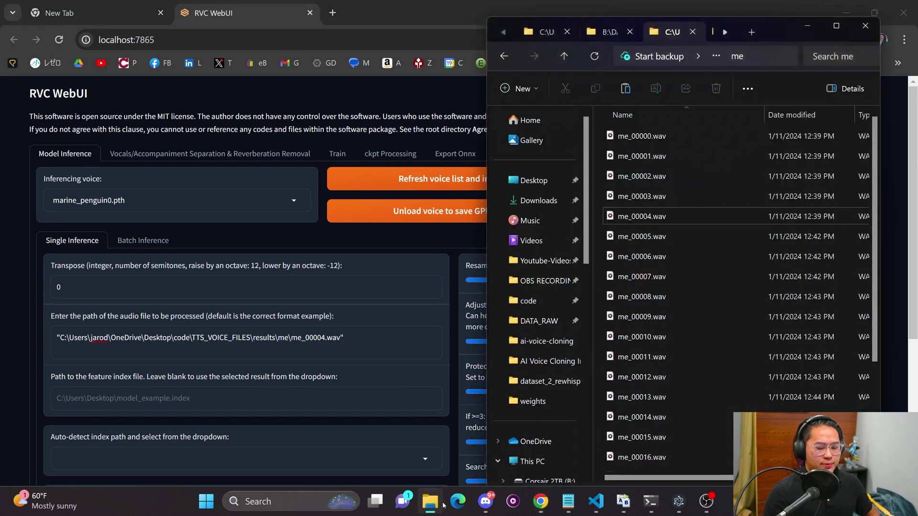
double_click(679, 217)
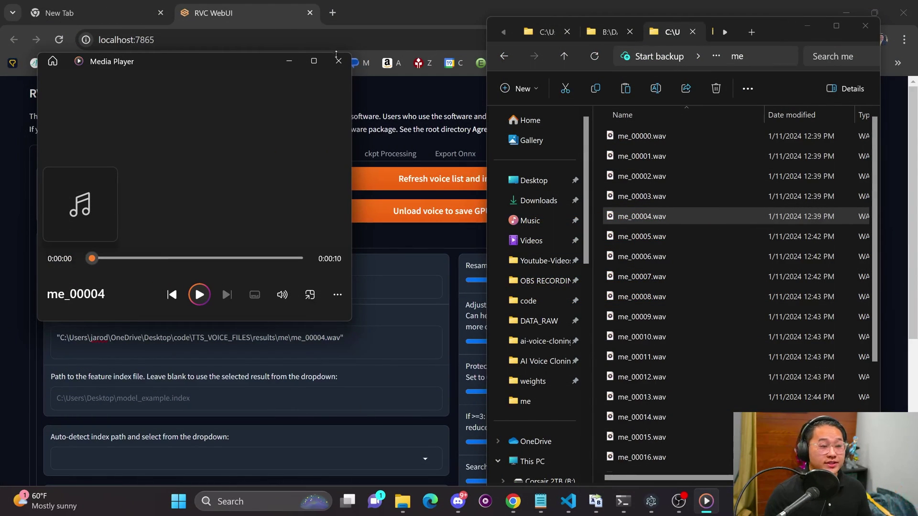
click(339, 60)
click(423, 239)
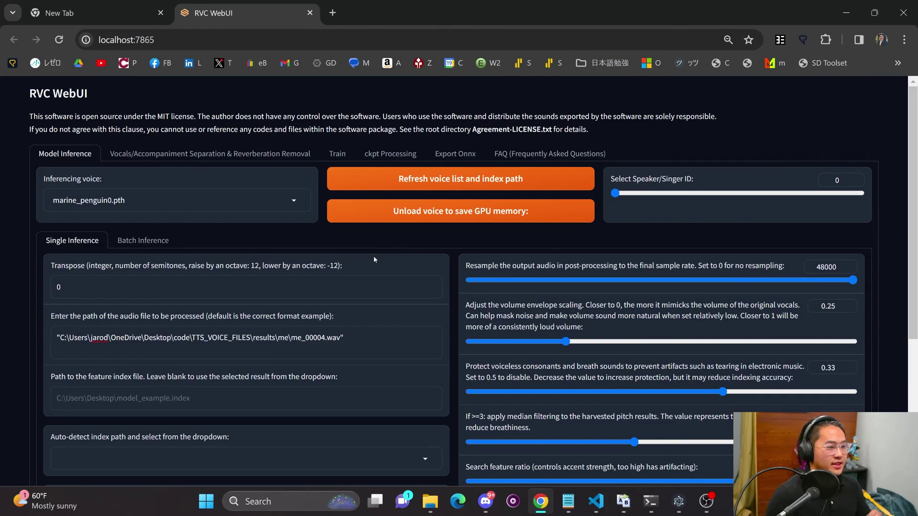
Step: Convert me_00004.wav with the marine_penguin0.pth voice at transpose 0
click(144, 203)
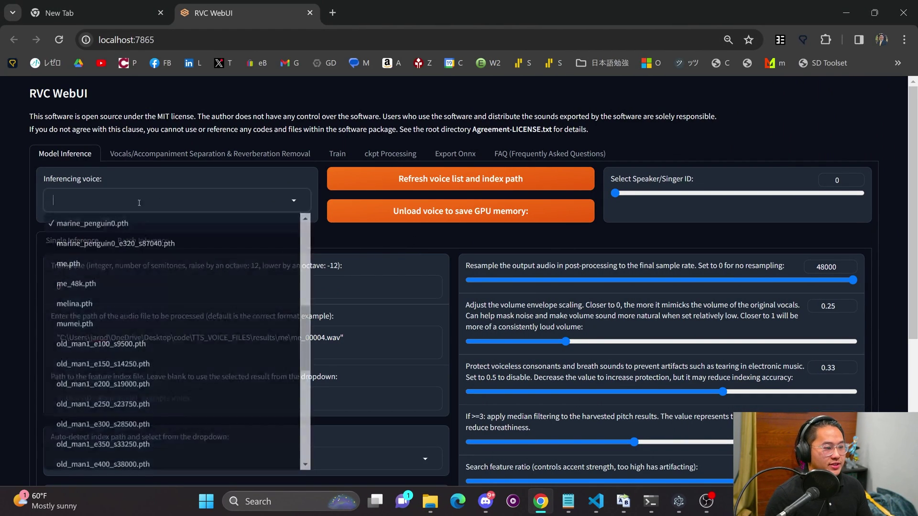
click(83, 202)
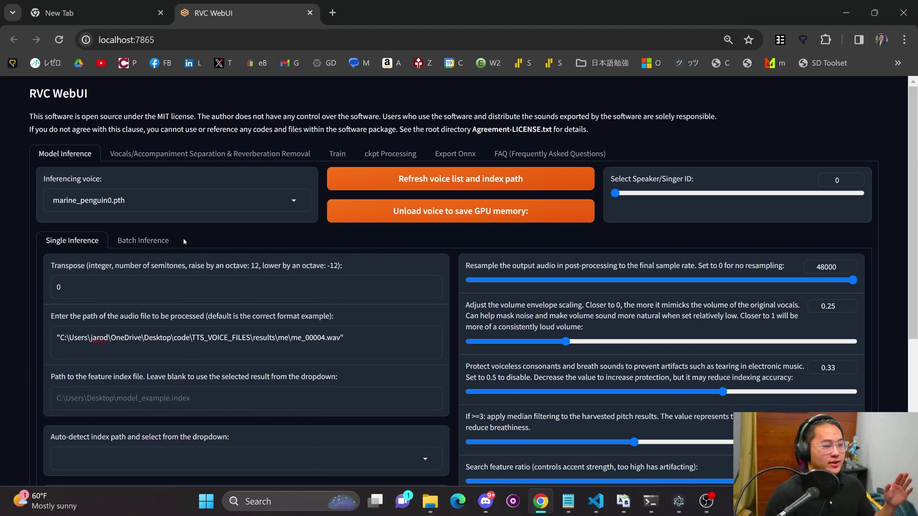
scroll(276, 227, down, 1)
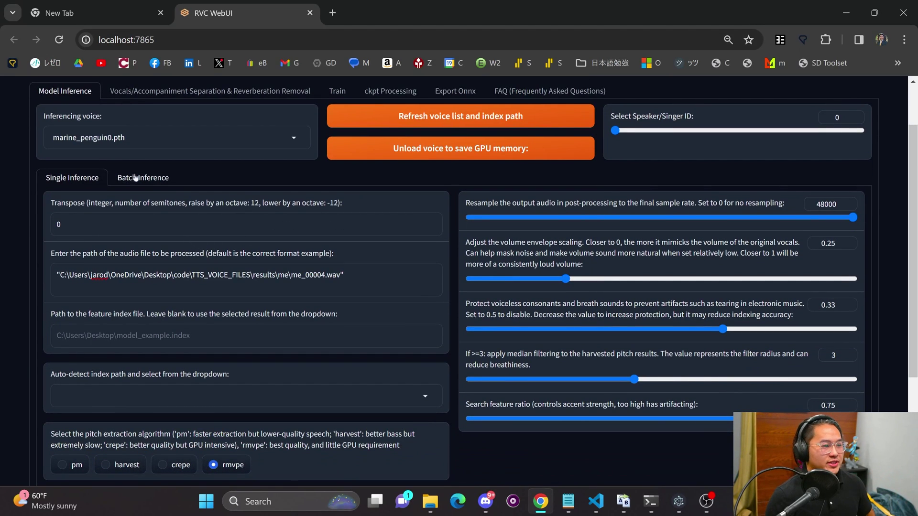
double_click(258, 224)
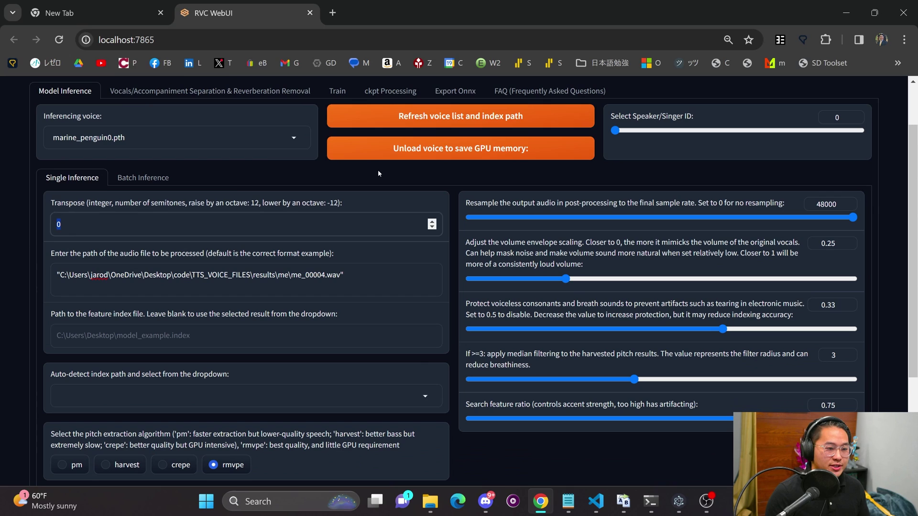
scroll(481, 285, down, 3)
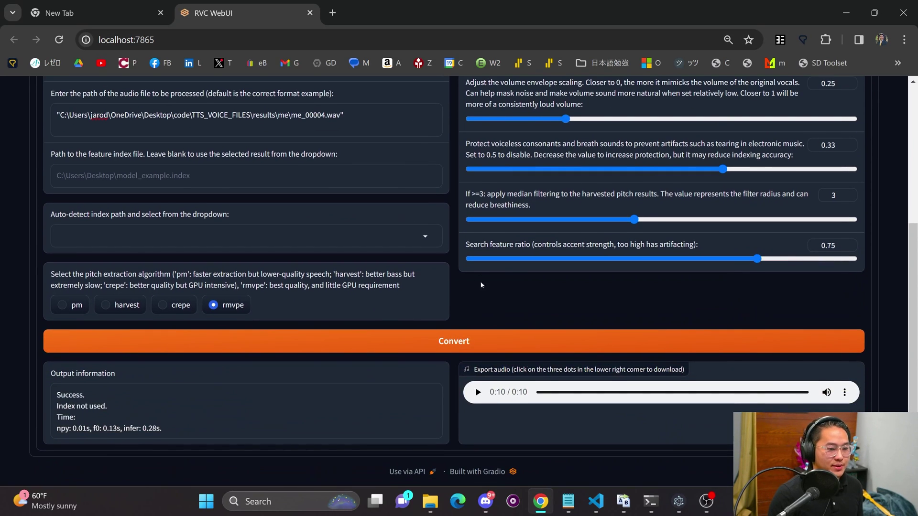
click(507, 340)
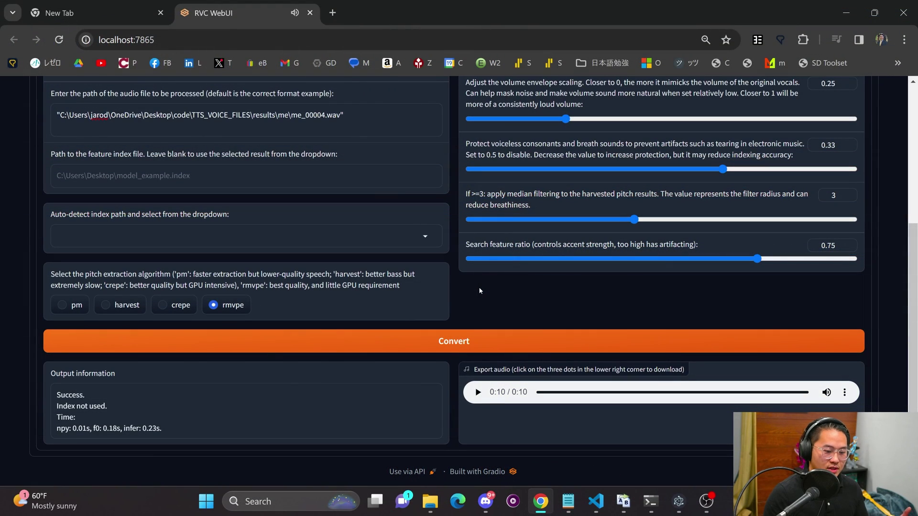
scroll(473, 287, up, 2)
scroll(471, 291, up, 1)
Step: Set transpose to 16, reconvert with marine_penguin0, and play the new 10-second clip
double_click(103, 190)
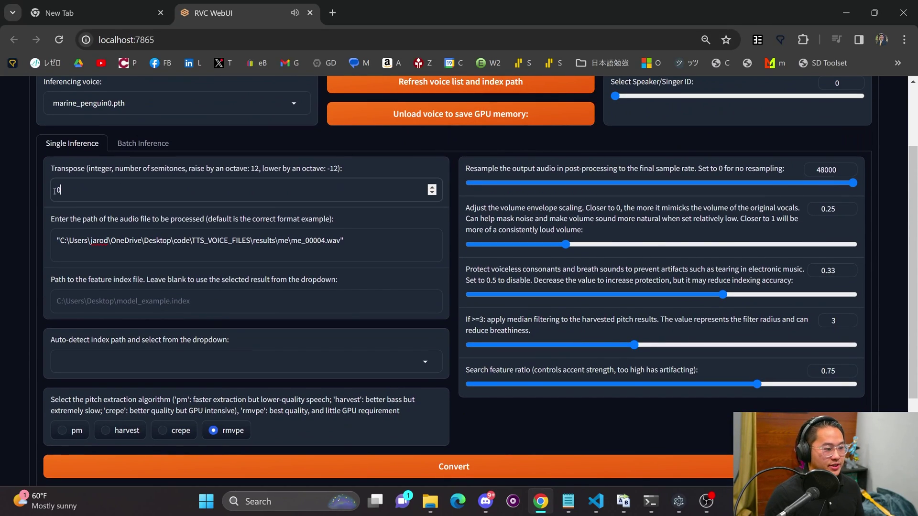
text(16)
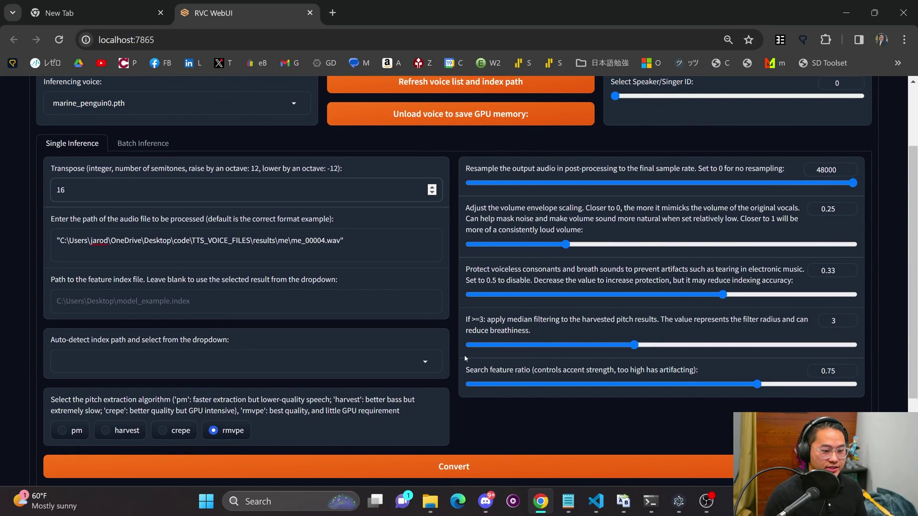
click(457, 350)
scroll(457, 351, down, 3)
click(521, 342)
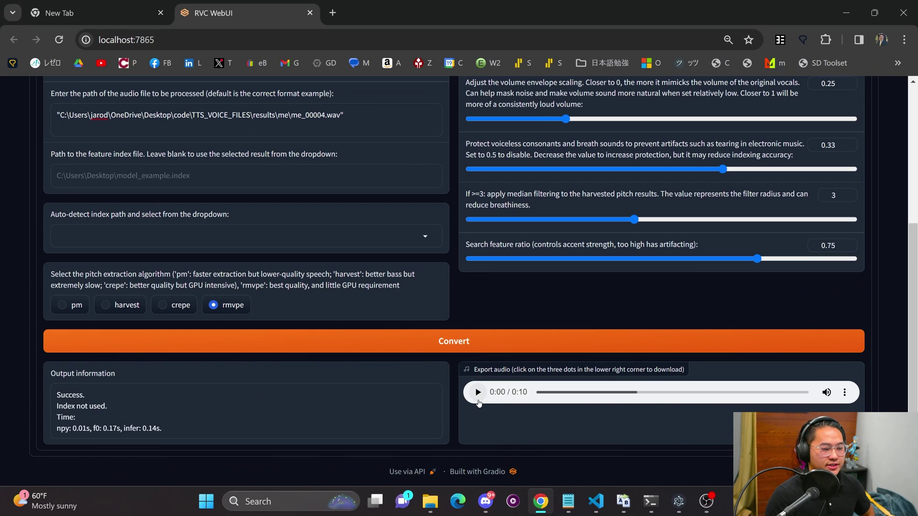
click(477, 392)
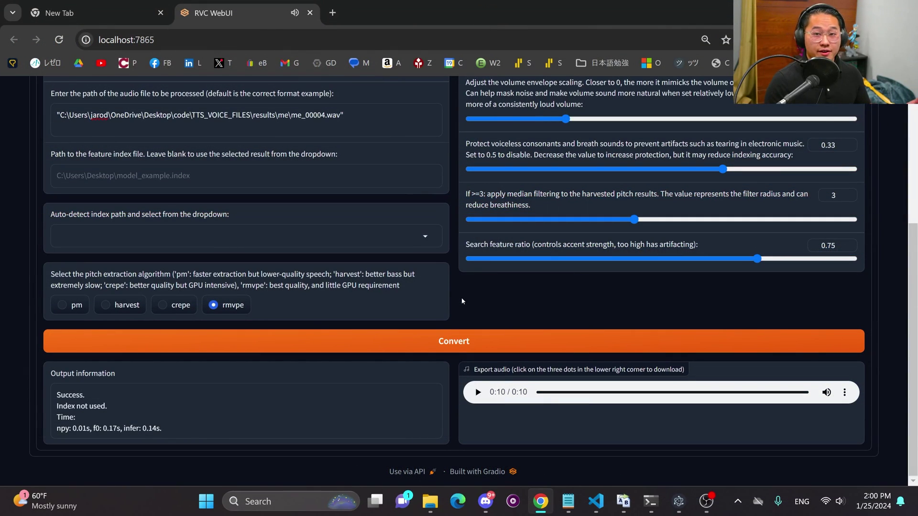
scroll(461, 297, up, 4)
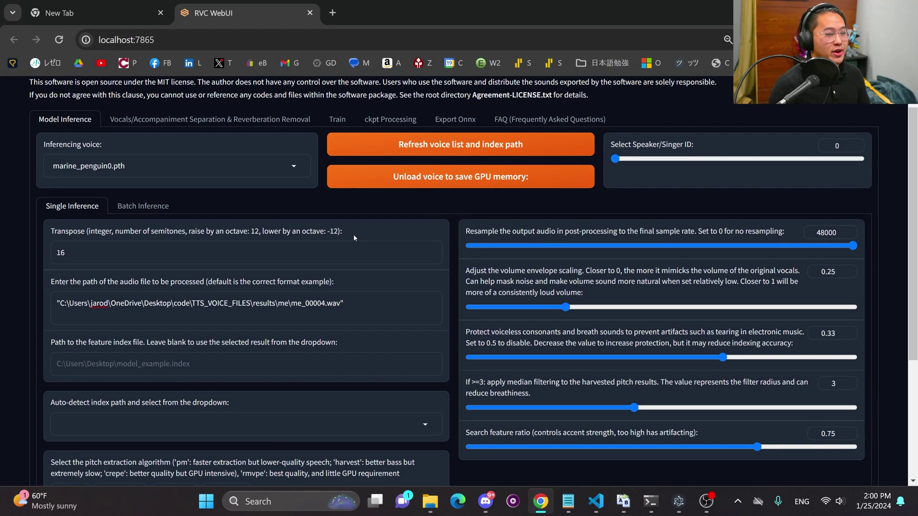
Step: Switch the inferencing voice to marine_10k.pth and convert me_00004.wav at transpose 16
click(239, 166)
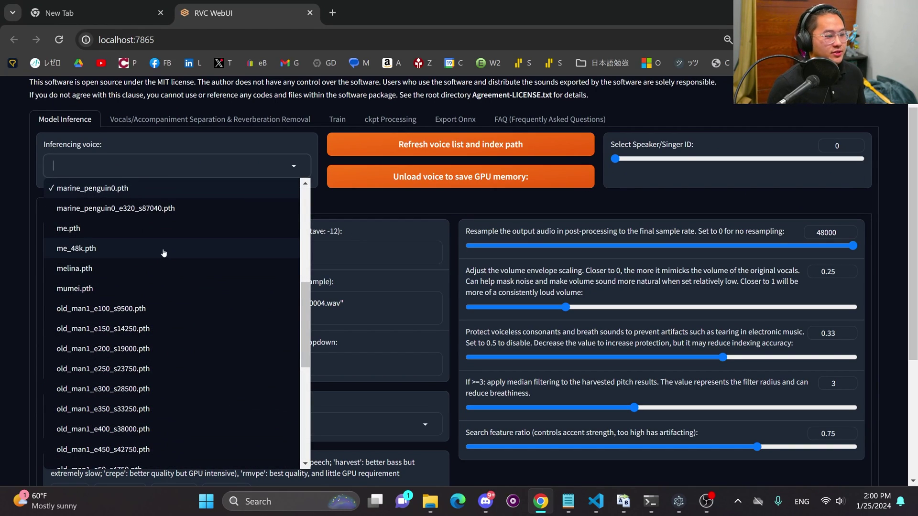
scroll(169, 266, down, 7)
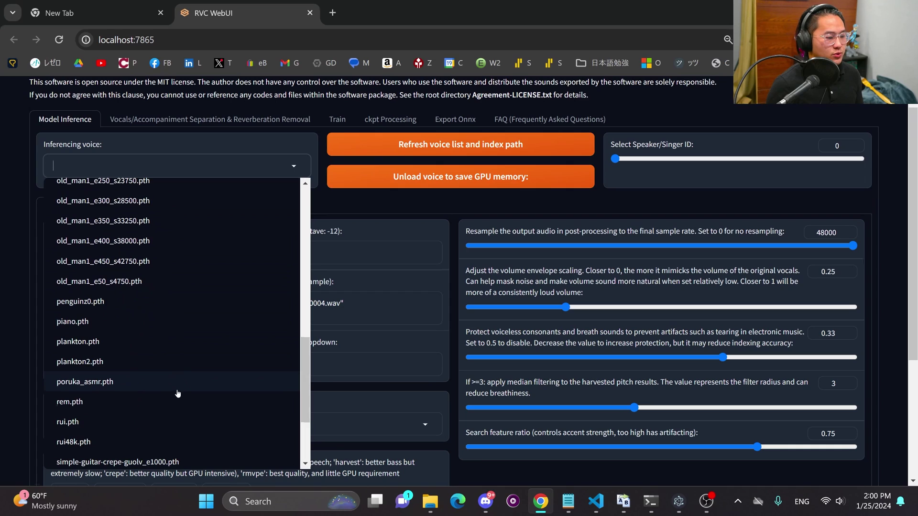
scroll(151, 397, down, 3)
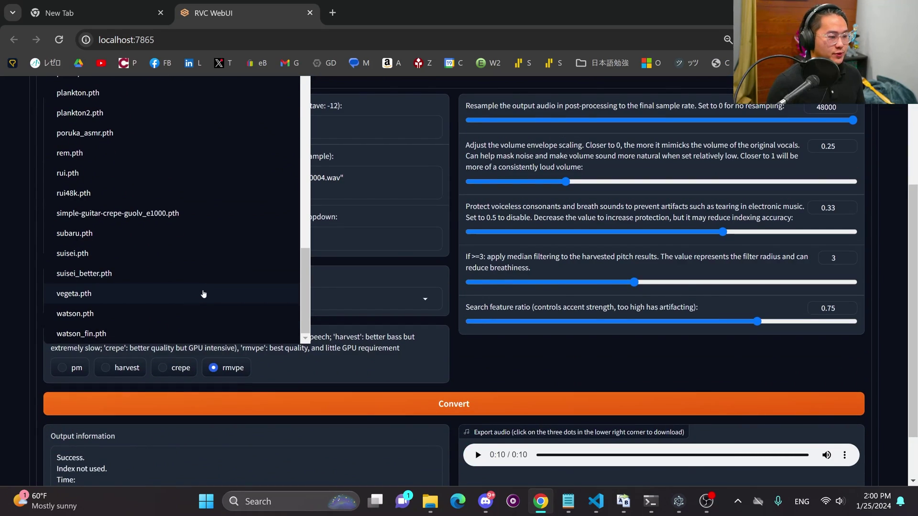
scroll(163, 287, up, 3)
click(173, 161)
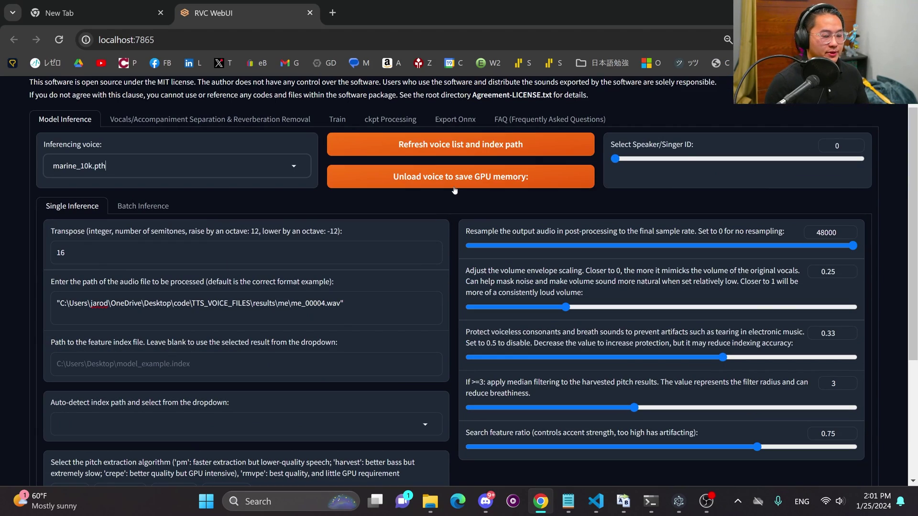
click(131, 165)
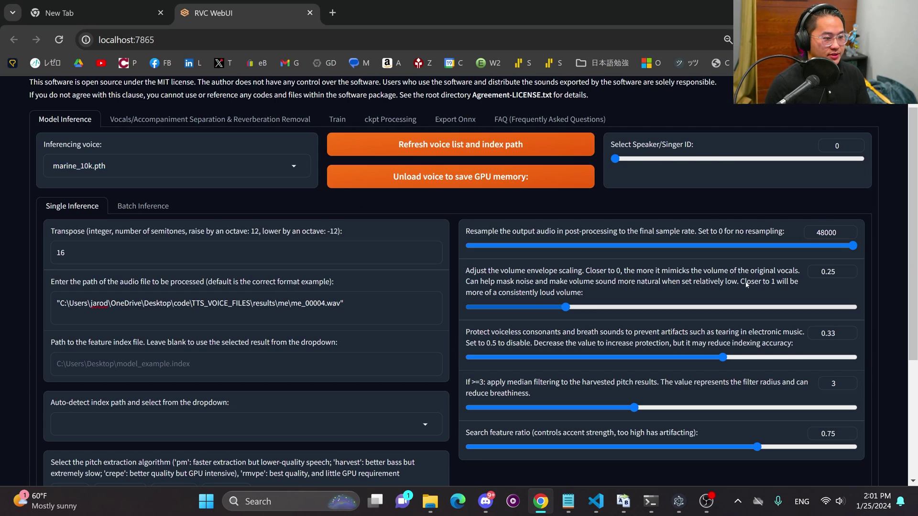
scroll(490, 338, down, 4)
click(481, 337)
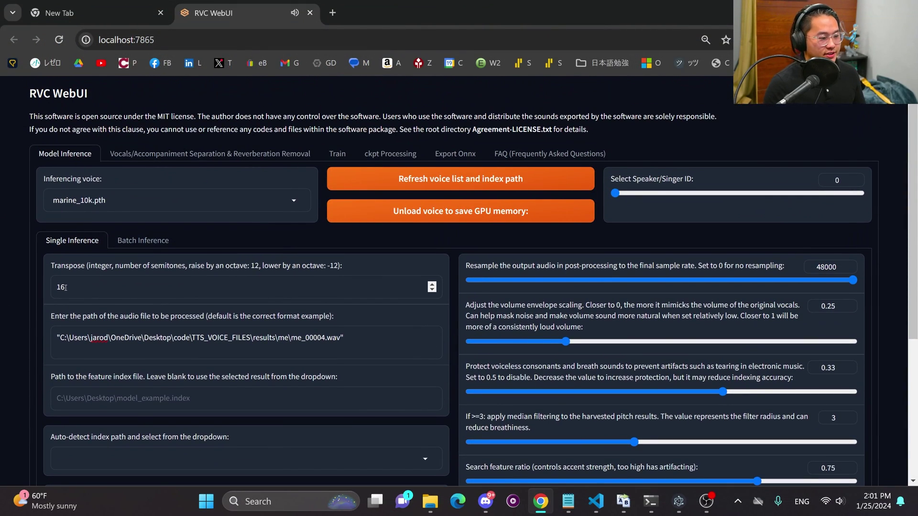
double_click(60, 287)
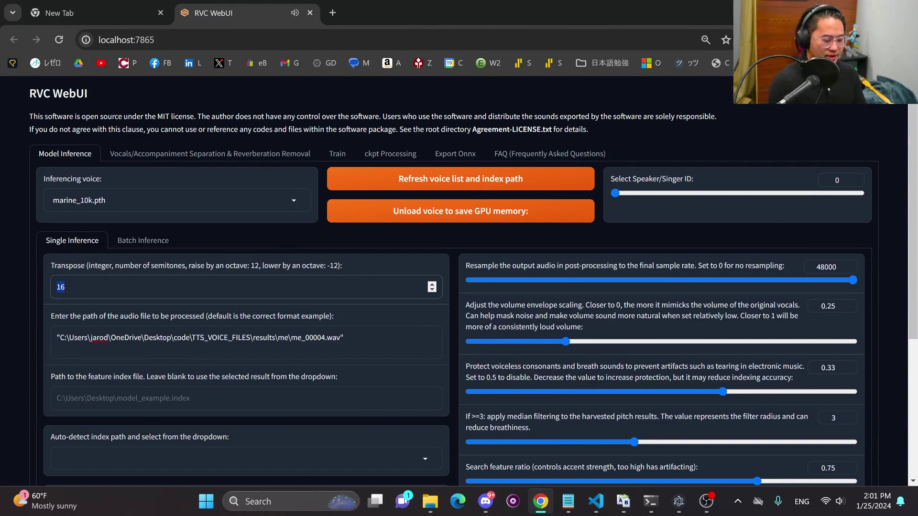
Step: Reset transpose to 0 and convert me_00004.wav again with the marine_10k voice
text(0)
click(455, 326)
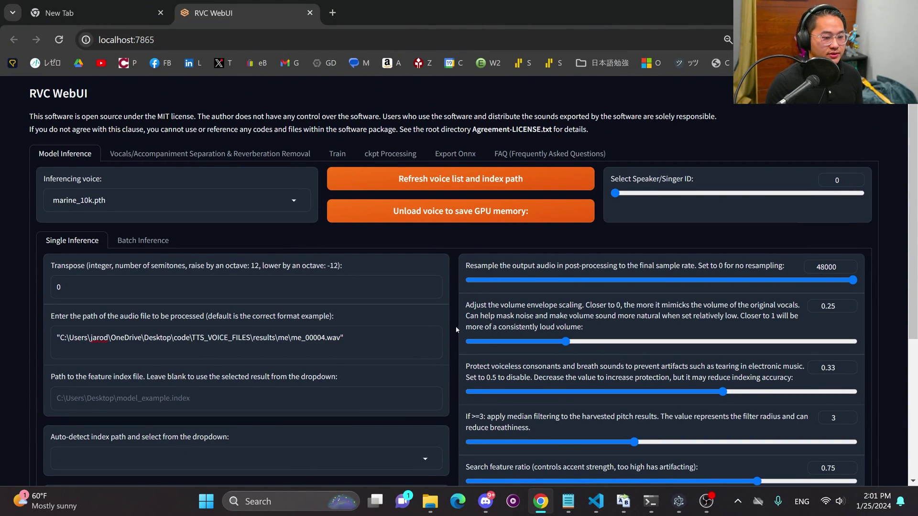
scroll(455, 326, down, 5)
click(457, 341)
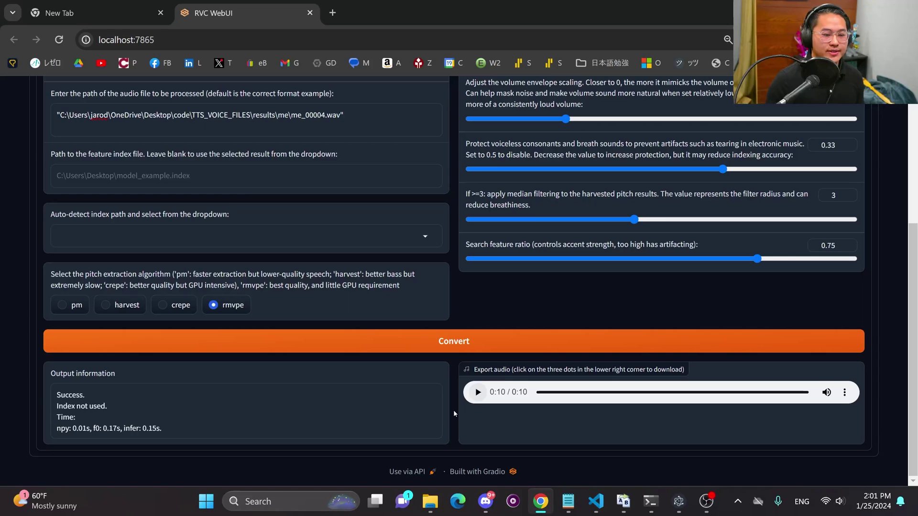
scroll(454, 309, up, 4)
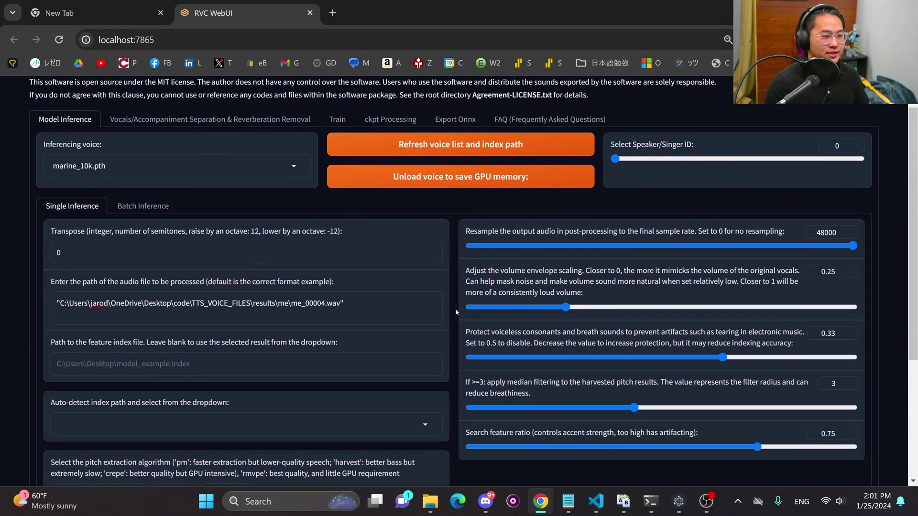
scroll(455, 313, up, 1)
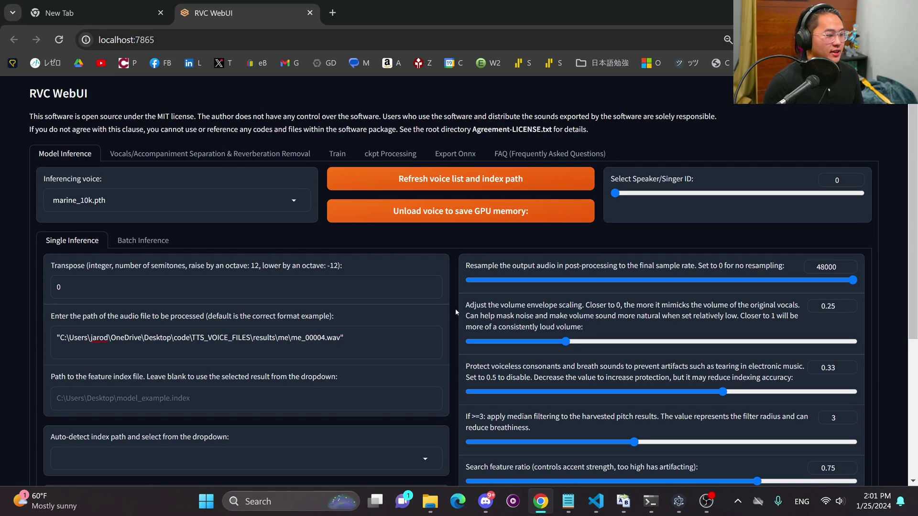
Step: Select penguinz0.pth as the voice, convert the recording, and play the output
click(287, 202)
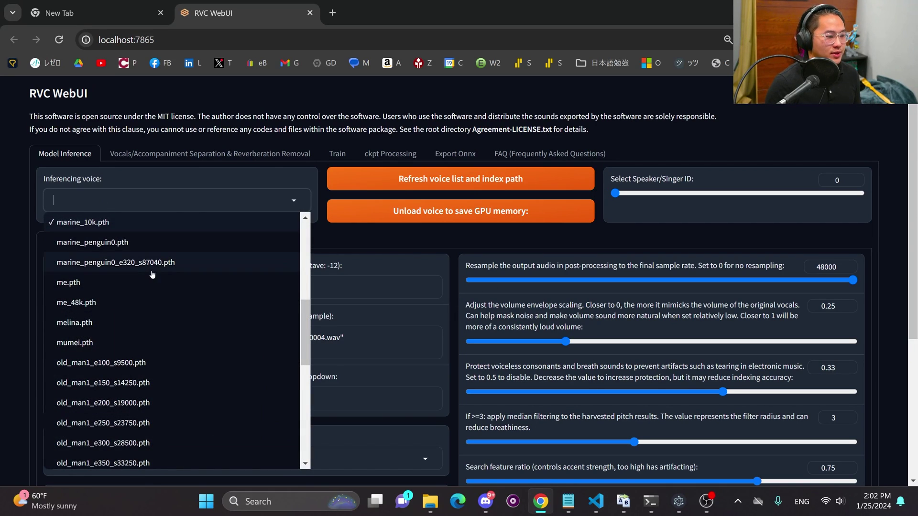
scroll(161, 292, down, 5)
scroll(160, 292, down, 2)
scroll(144, 268, up, 2)
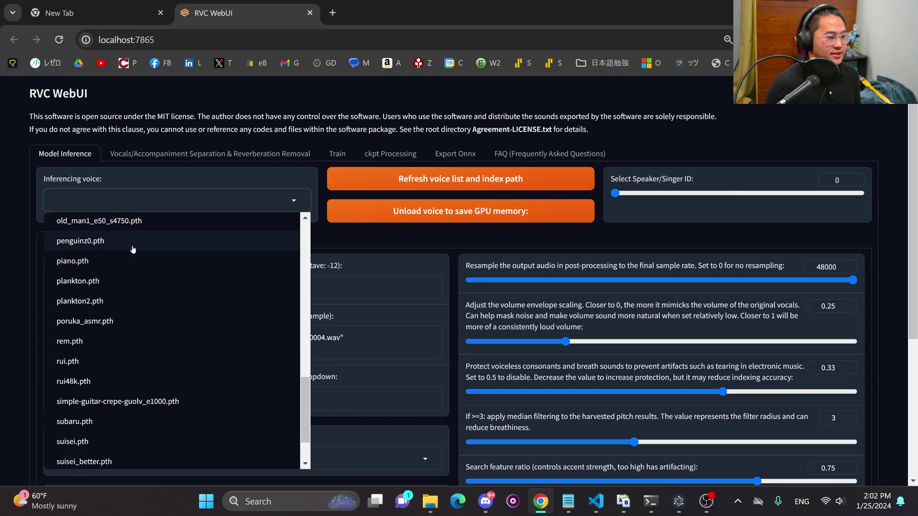
click(132, 246)
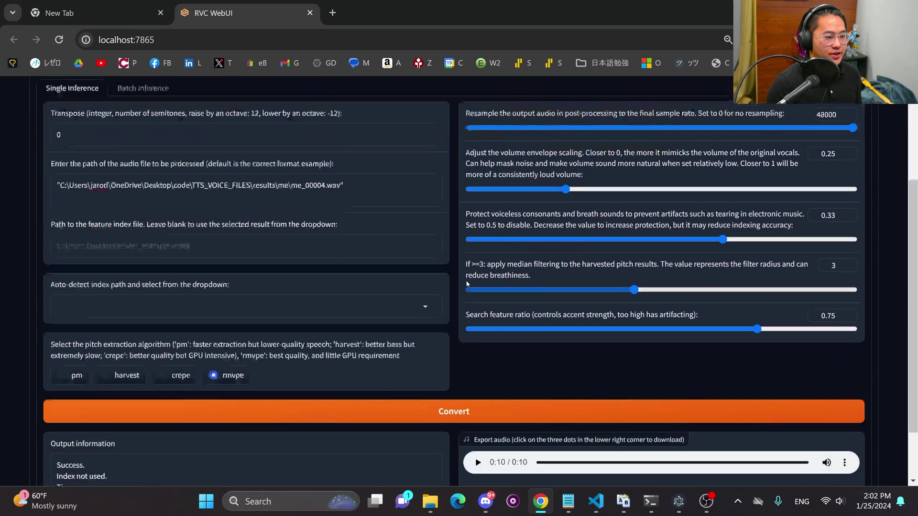
scroll(383, 287, down, 5)
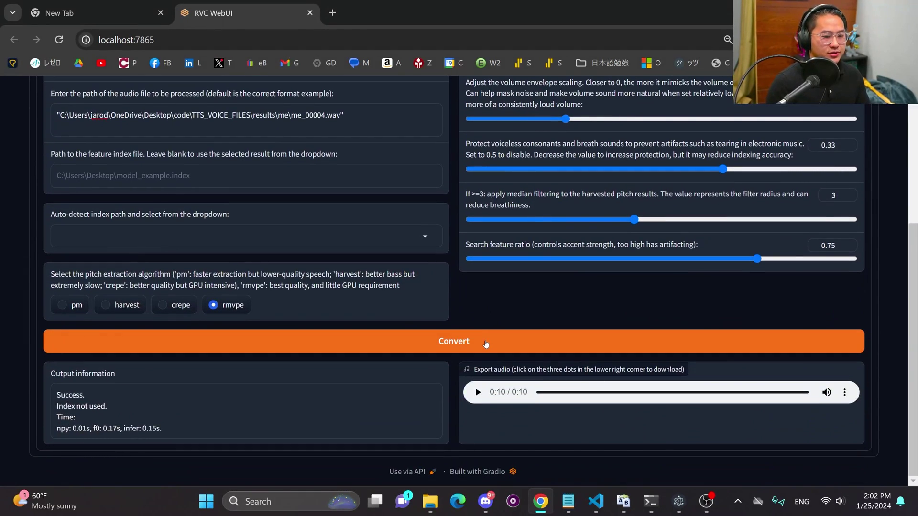
click(486, 343)
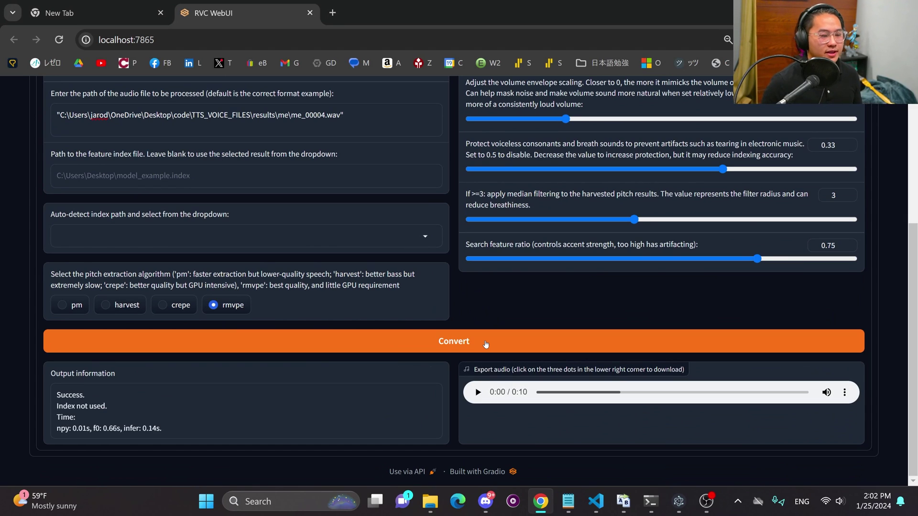
click(478, 392)
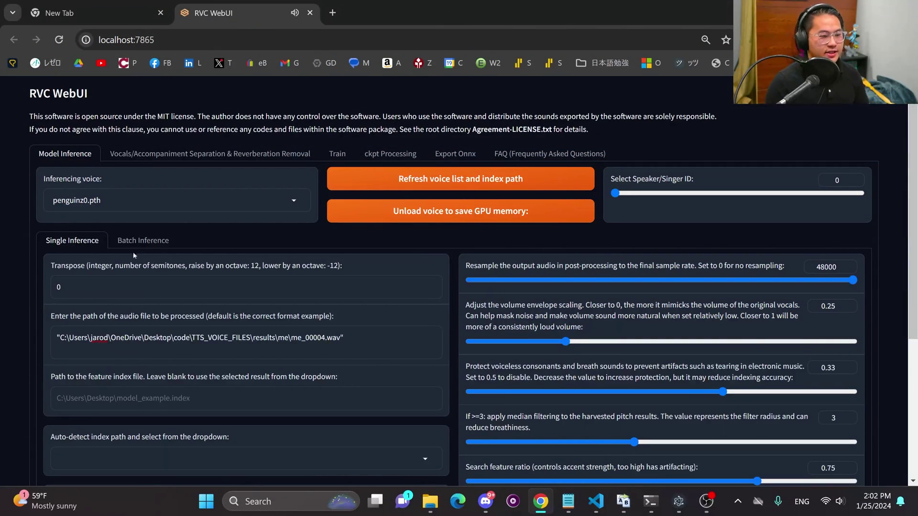
click(168, 287)
Step: Change transpose to 16, convert with penguinz0, and play the resulting 10-second clip
key(BackSpace)
text(16)
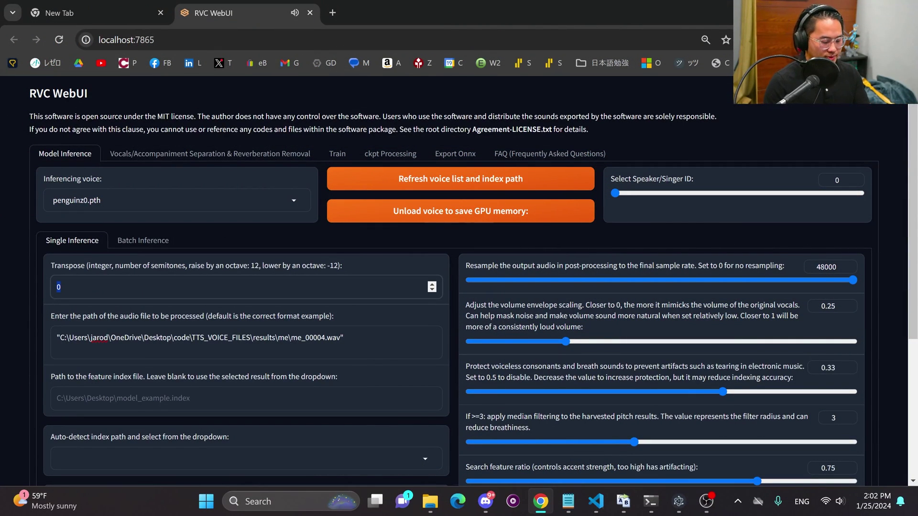
scroll(459, 342, down, 5)
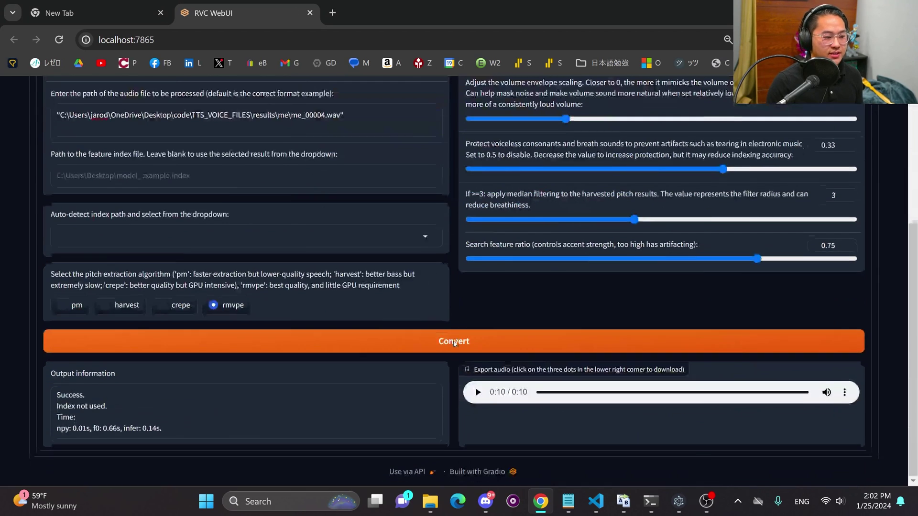
click(454, 341)
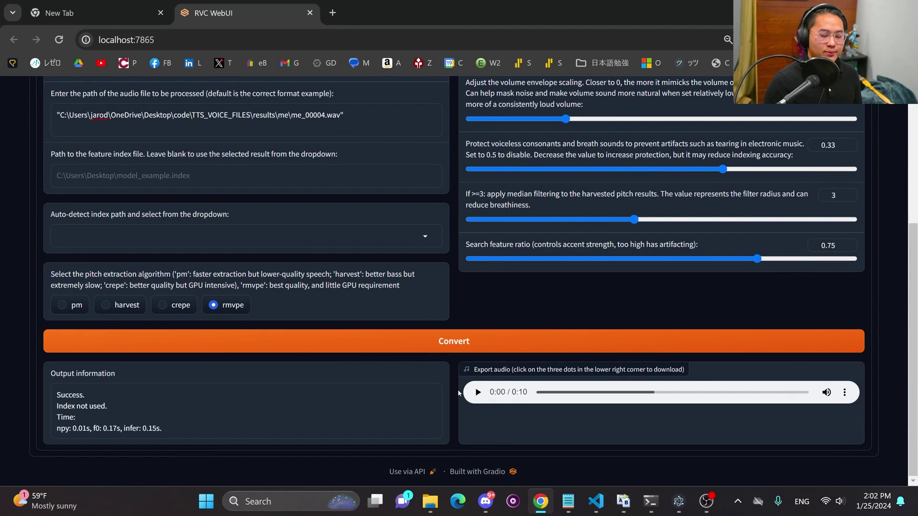
click(477, 392)
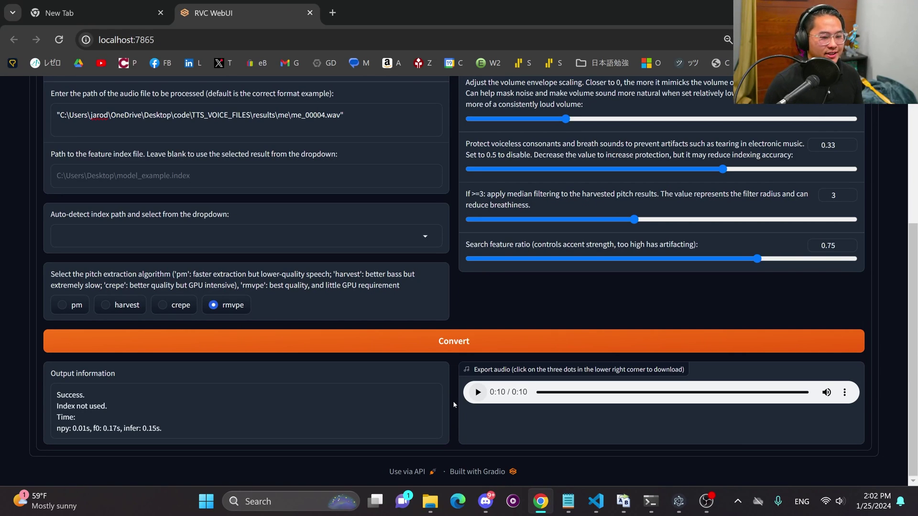
scroll(443, 329, up, 5)
click(172, 188)
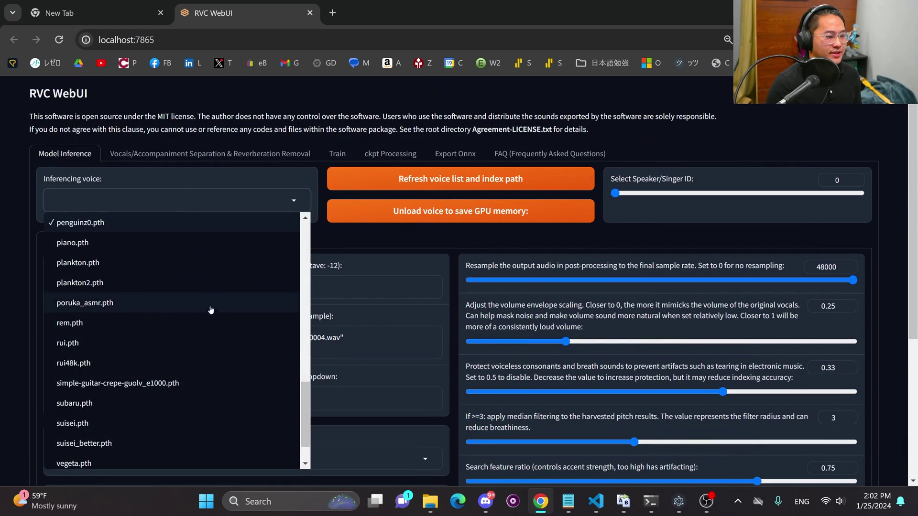
scroll(129, 344, down, 5)
scroll(129, 343, down, 5)
scroll(190, 329, up, 10)
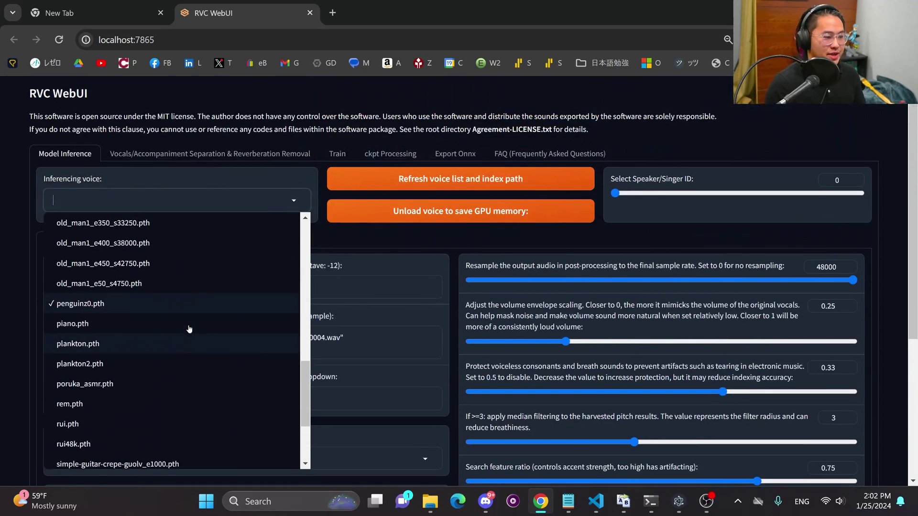
scroll(190, 329, up, 6)
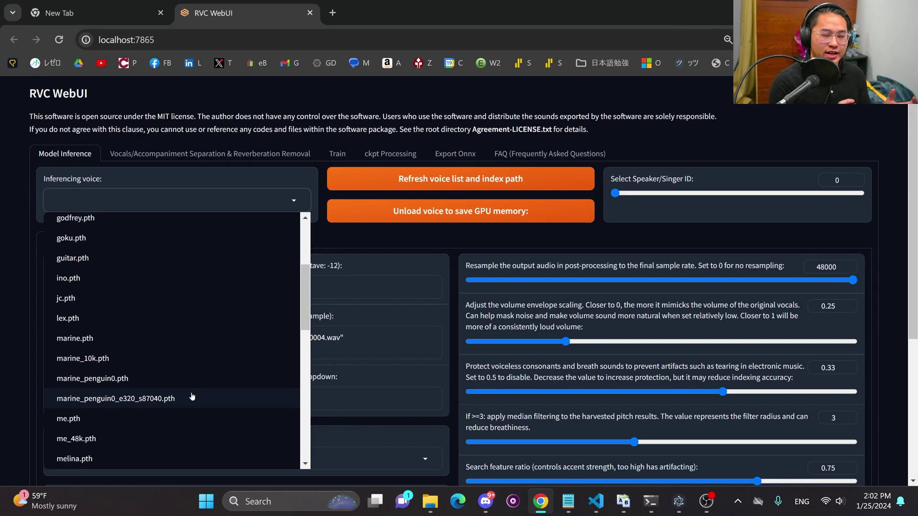
click(456, 330)
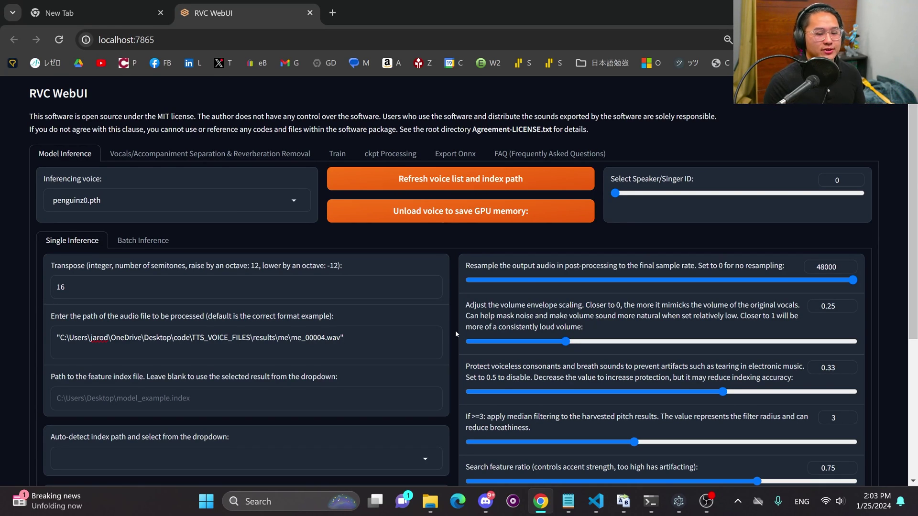
click(679, 502)
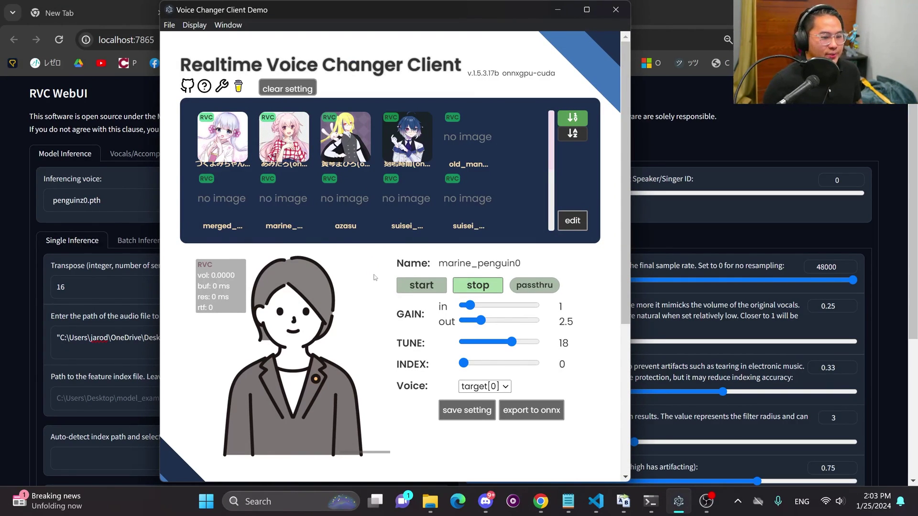
Step: Start live conversion in Realtime Voice Changer Client using marine_penguin0 at tune 18
scroll(374, 278, down, 1)
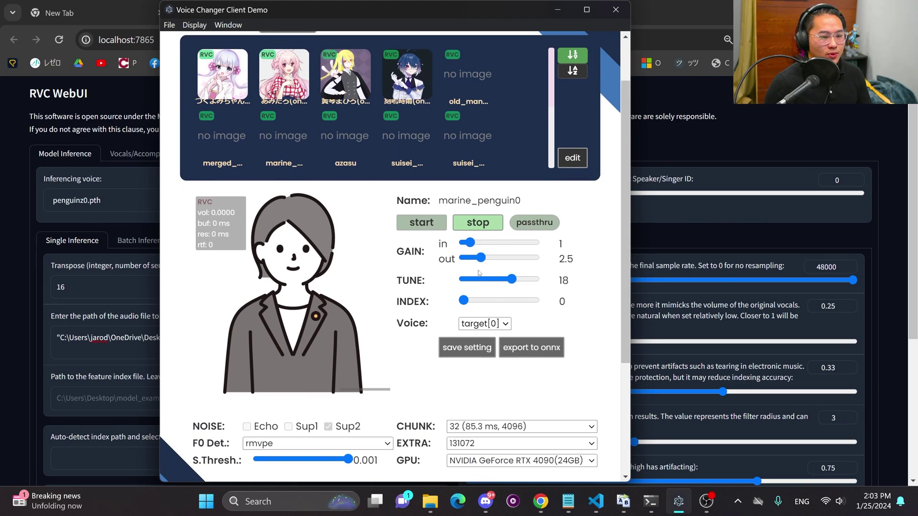
click(418, 227)
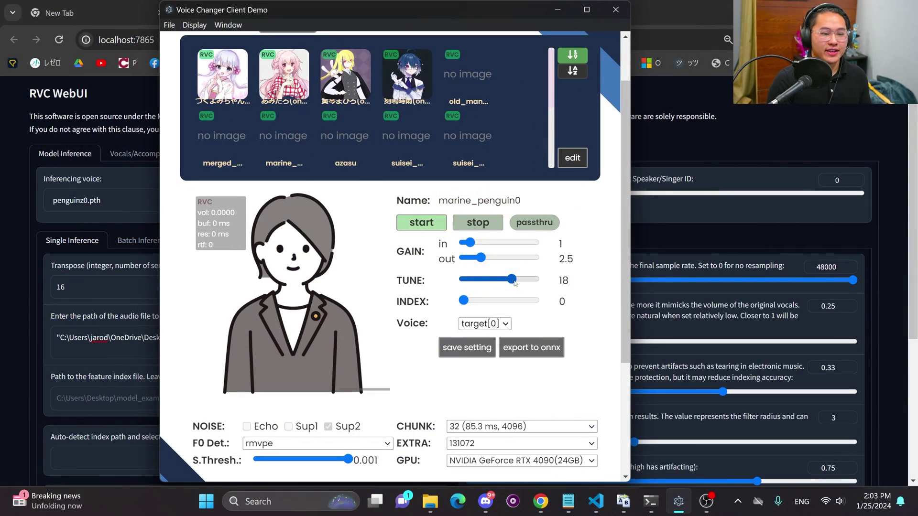
Step: Lower the live tune to about 1, then raise it to 11 with marine_10k loaded
drag(512, 280, 497, 282)
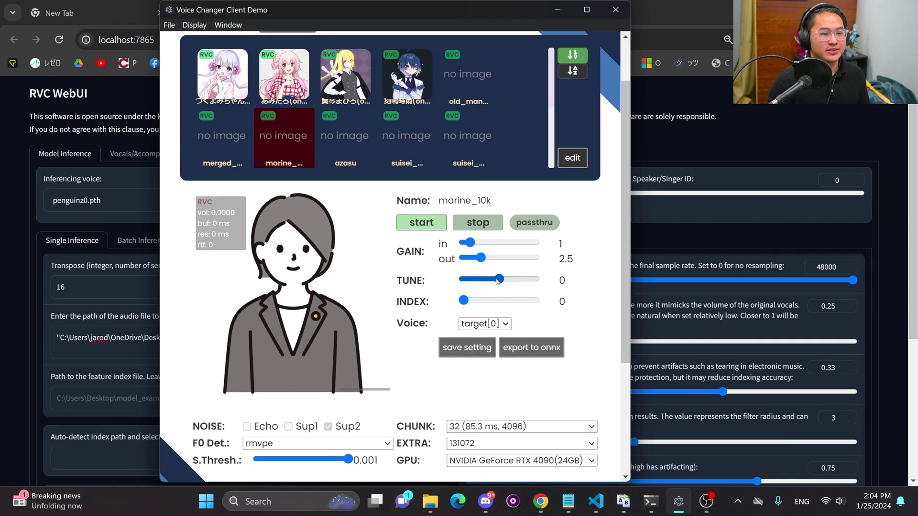
drag(496, 281, 507, 281)
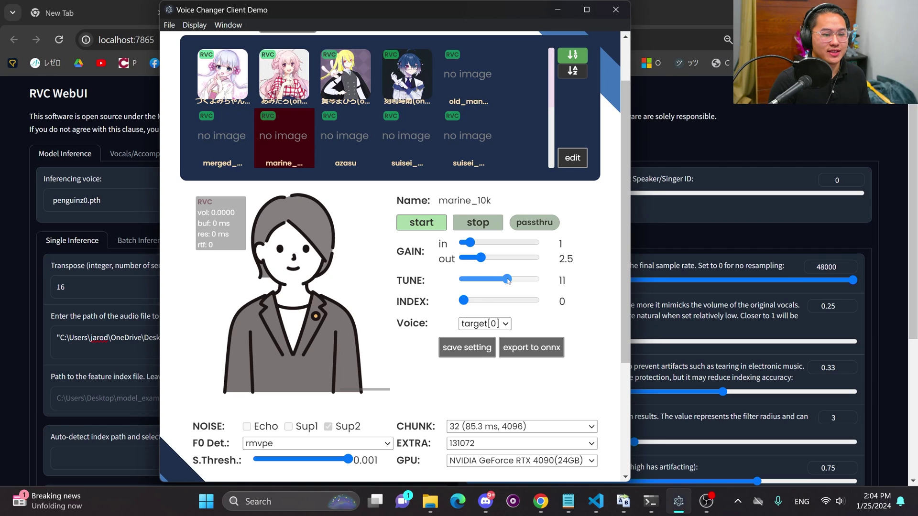